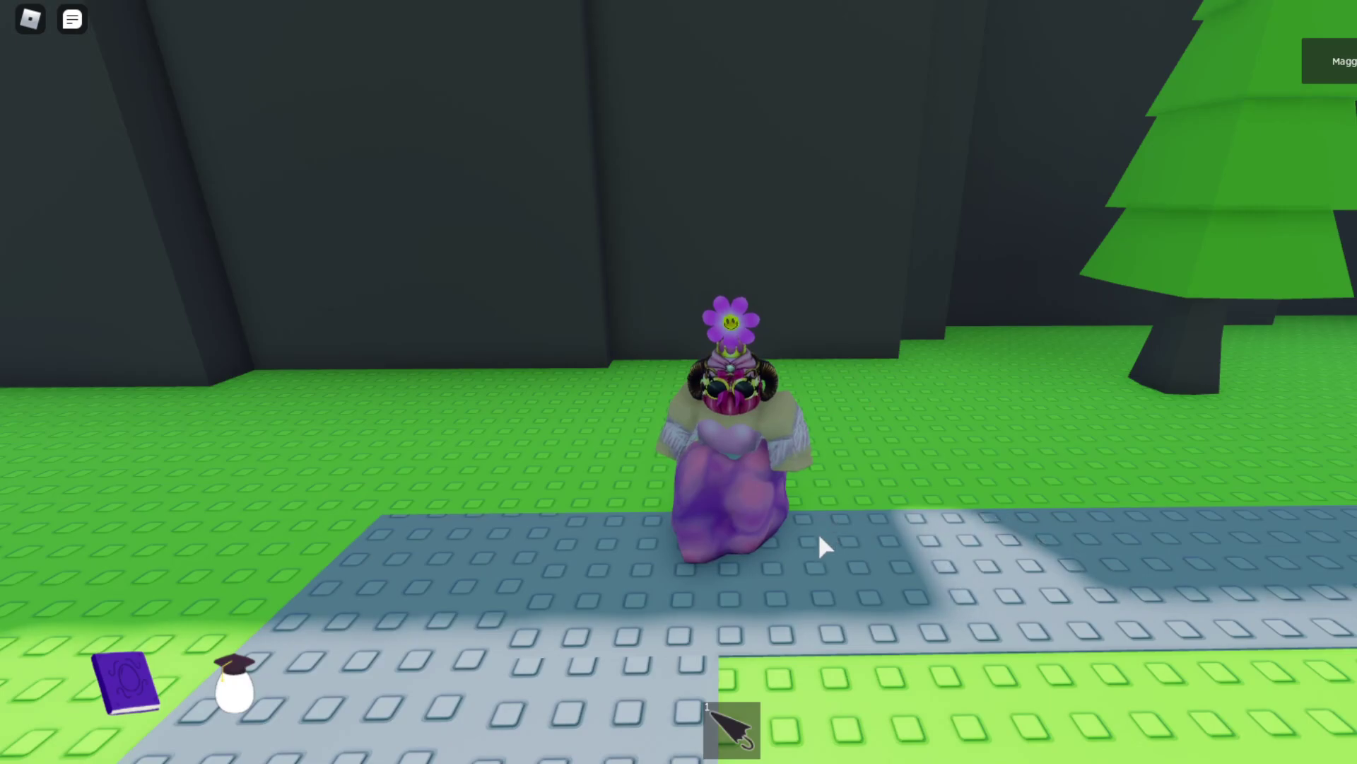
Walk through the flower garden and EGGCADE portal, across the arcade onto the yellow carpet.
left_click_drag(556, 234, 943, 314)
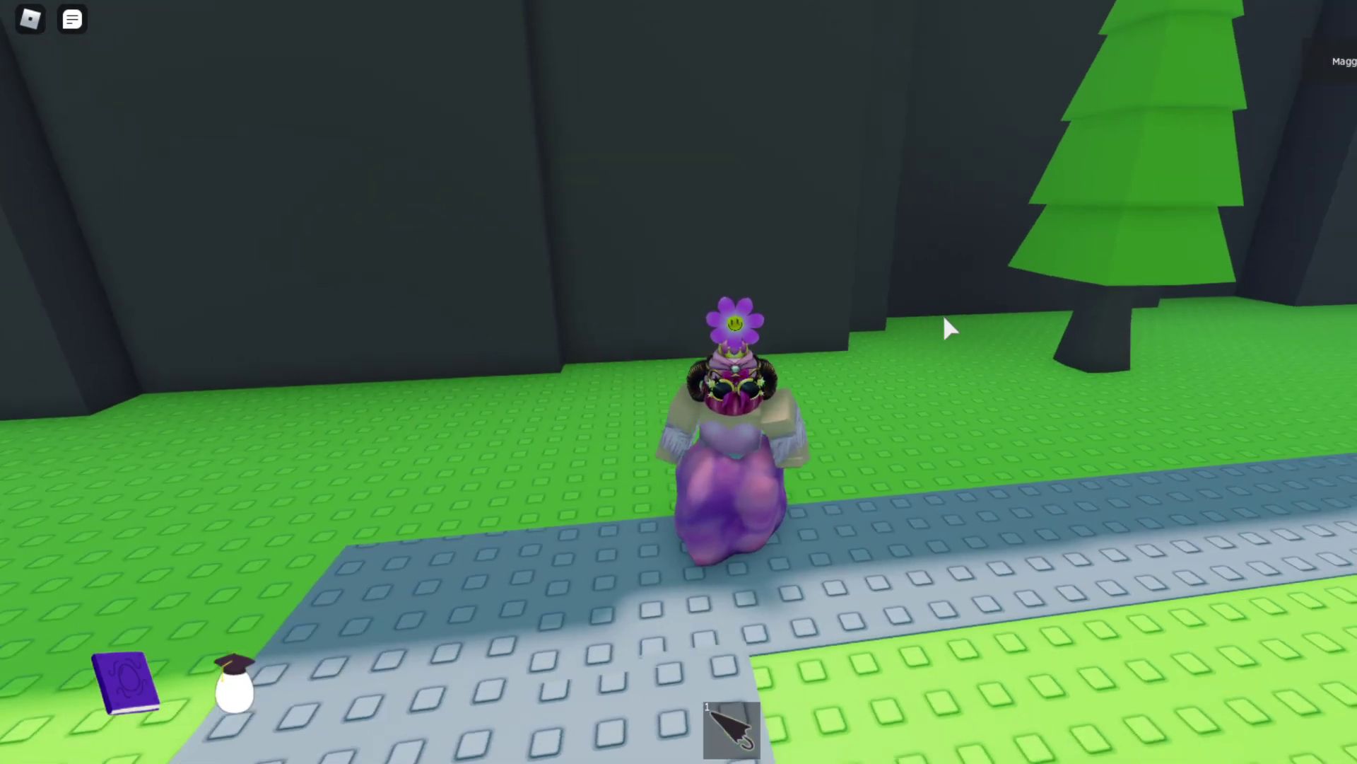
key("w")
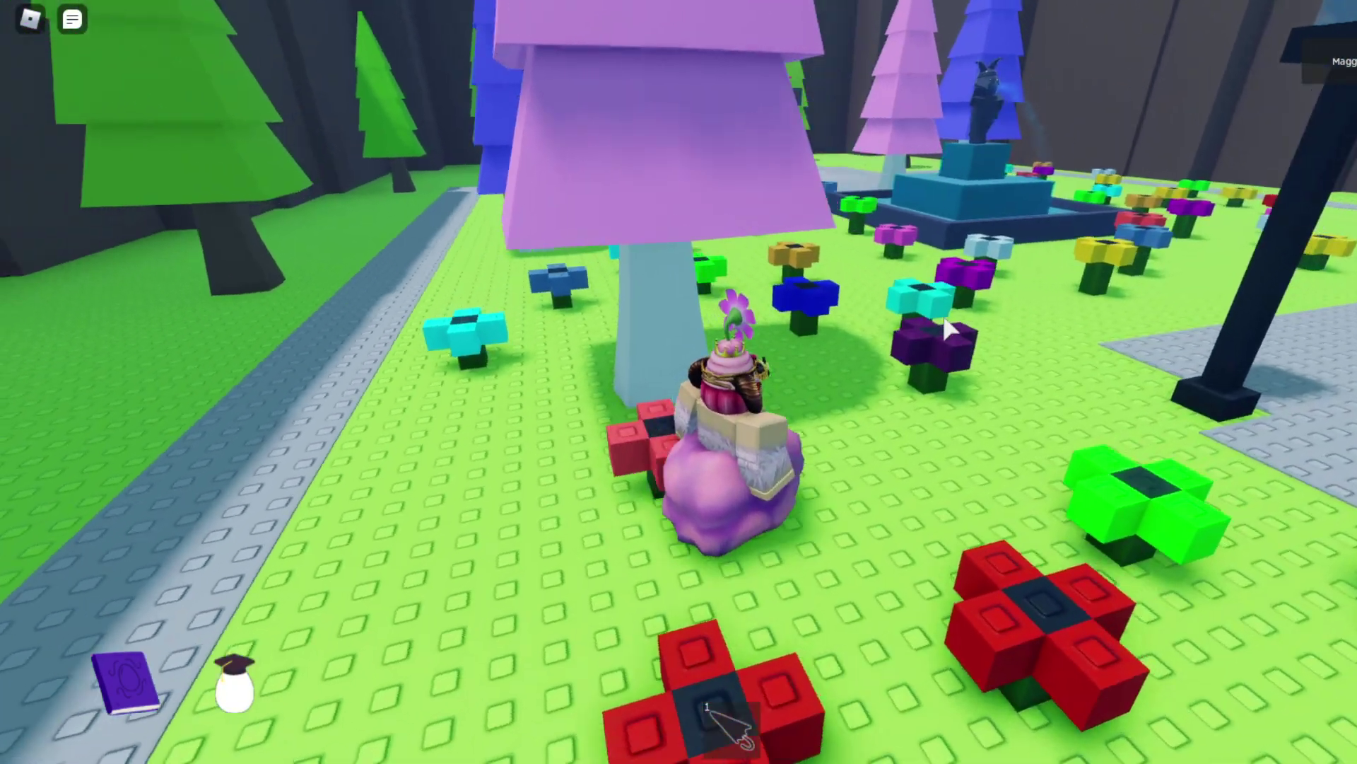
key("w")
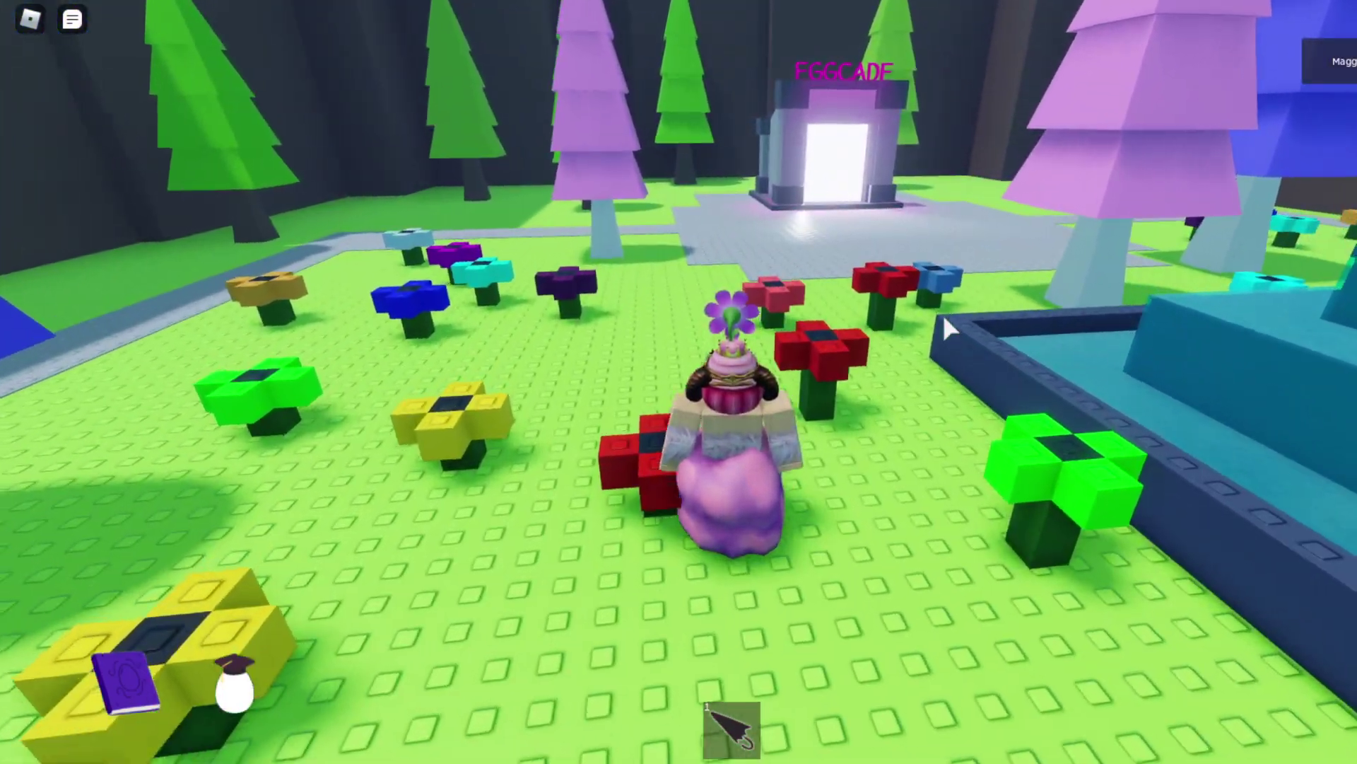
key("w")
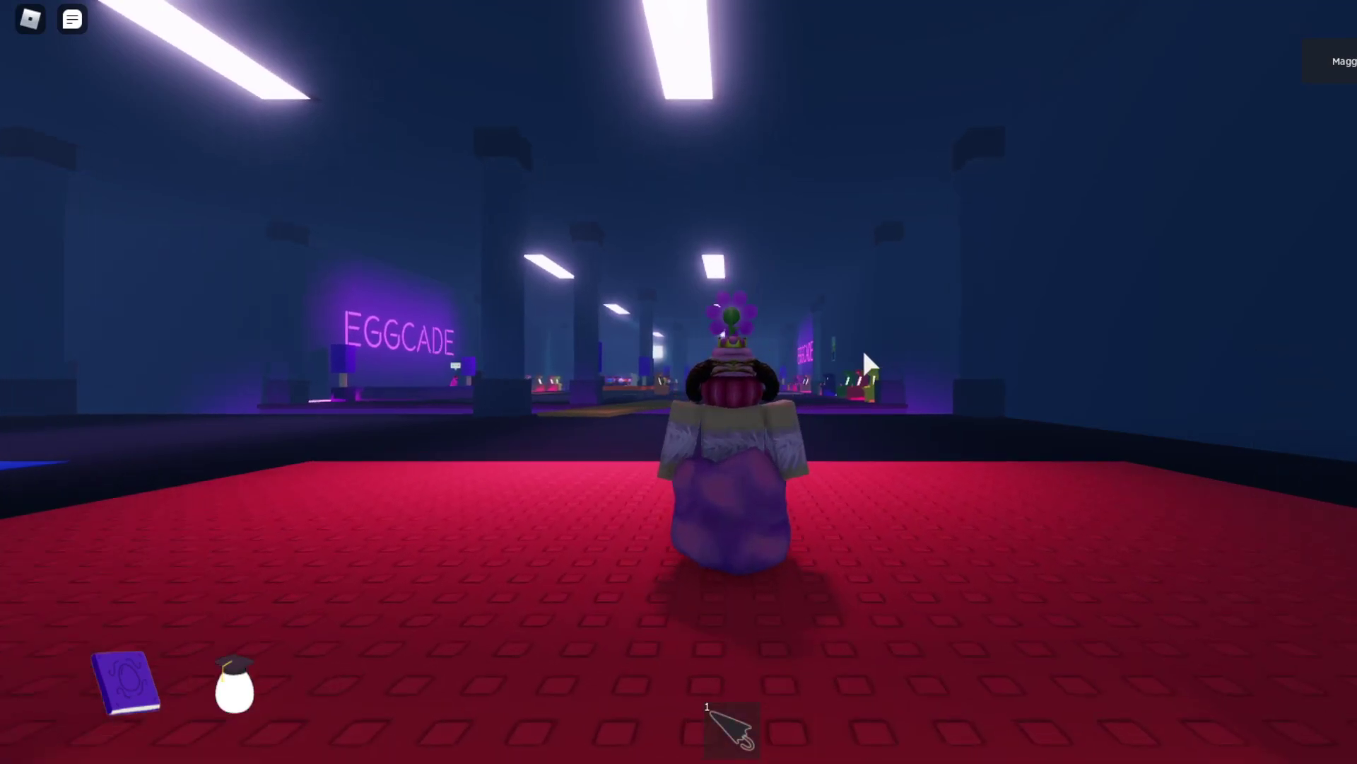
key("w")
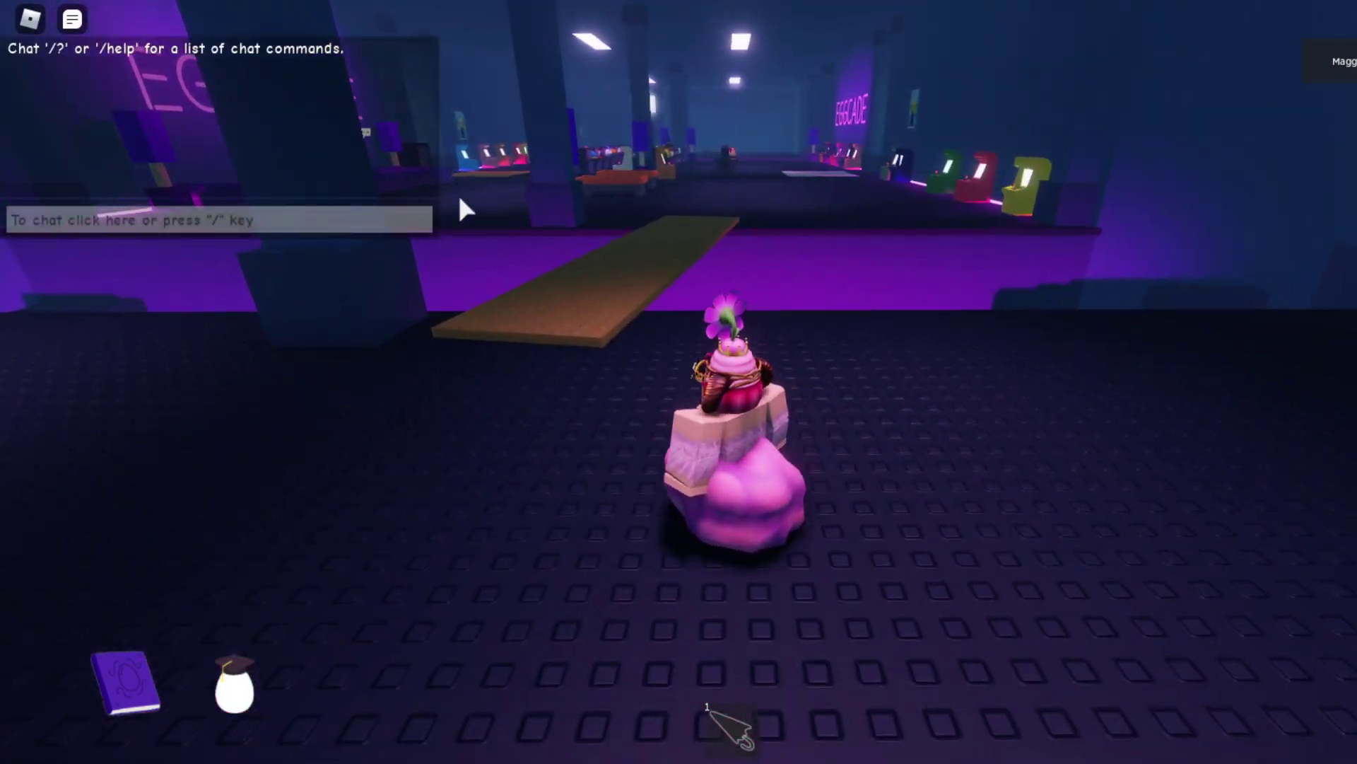
key("w")
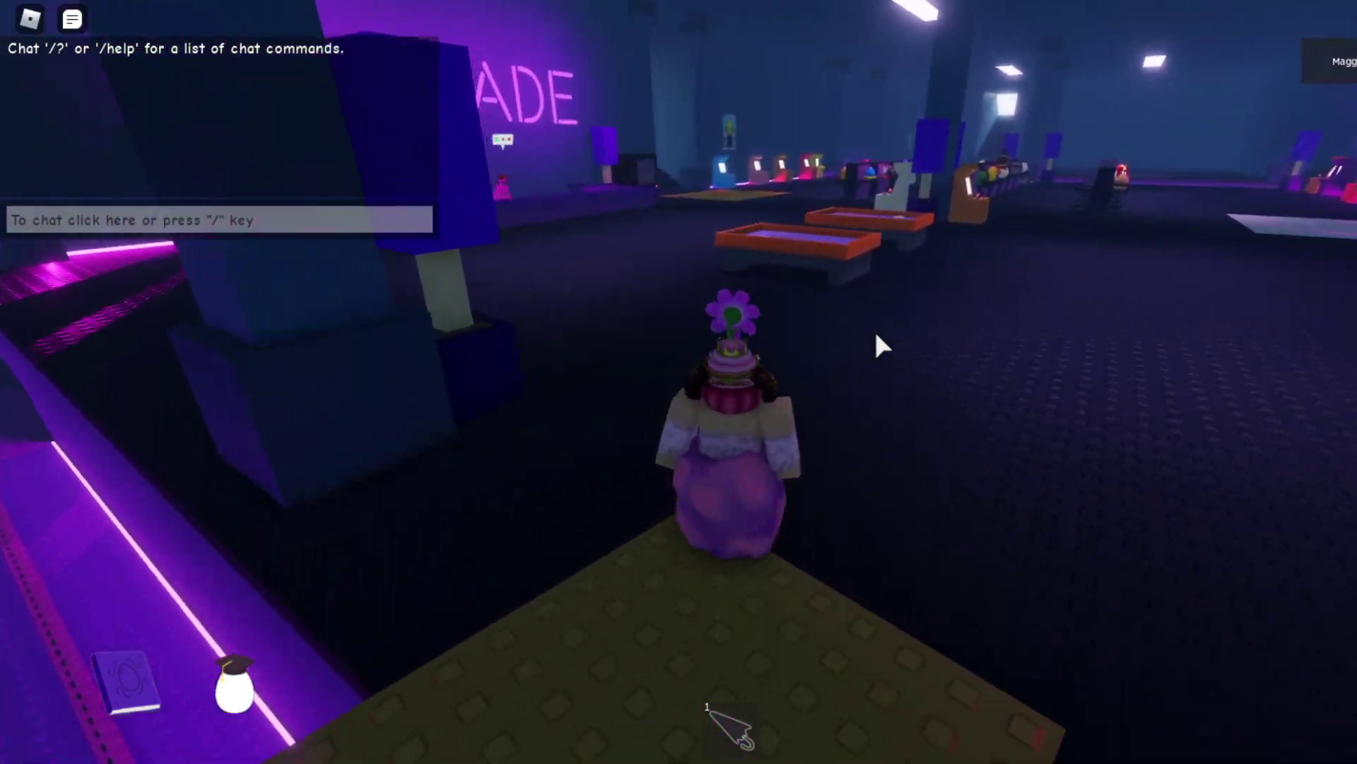
key("w")
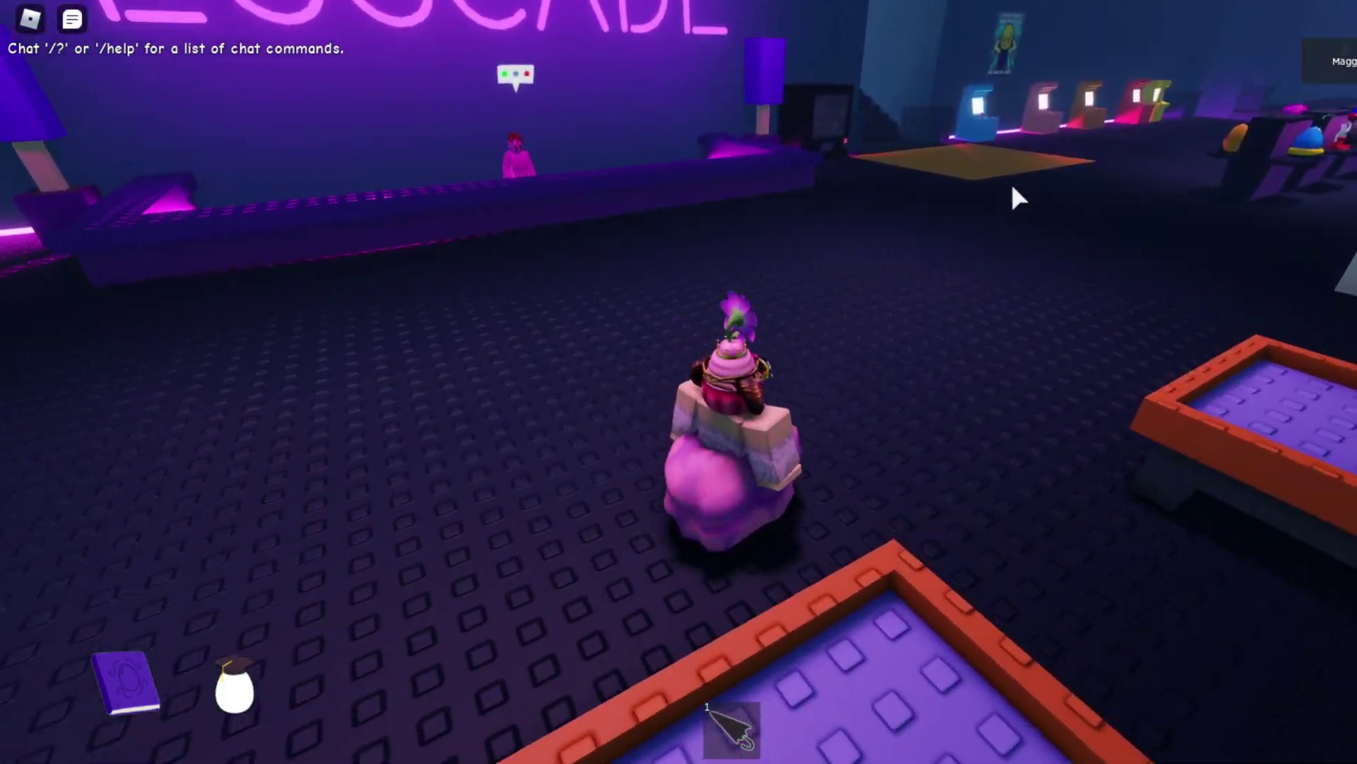
key("w")
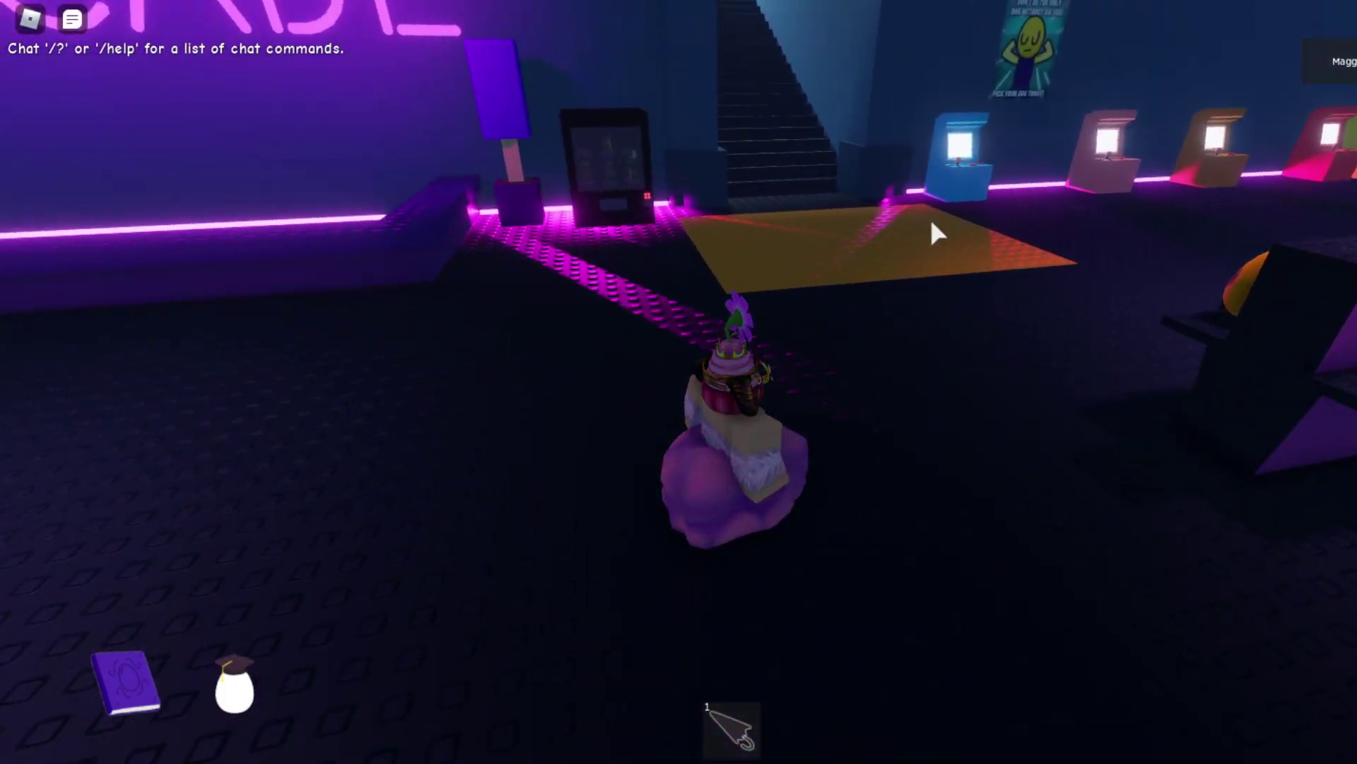
key("w")
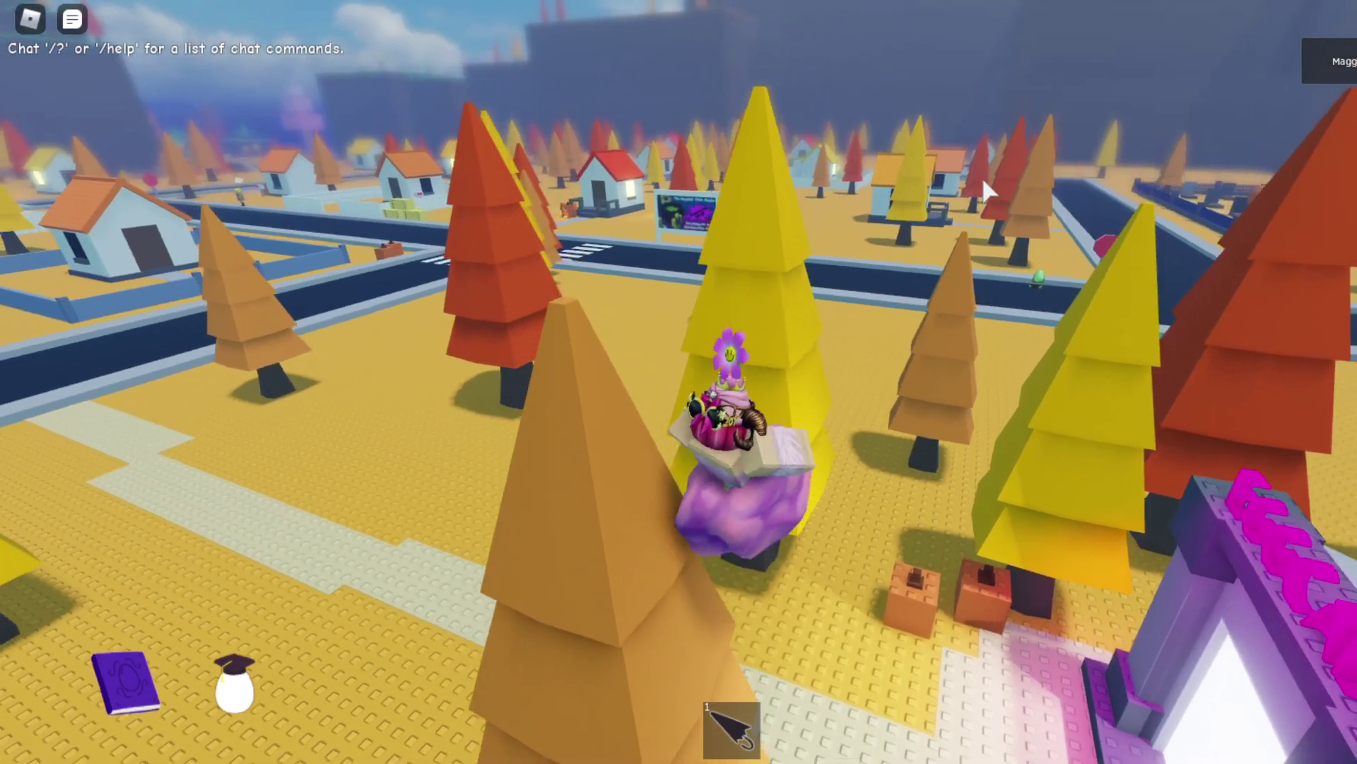
Move the avatar down toward the night-time autumn town and open the chat panel.
key("w")
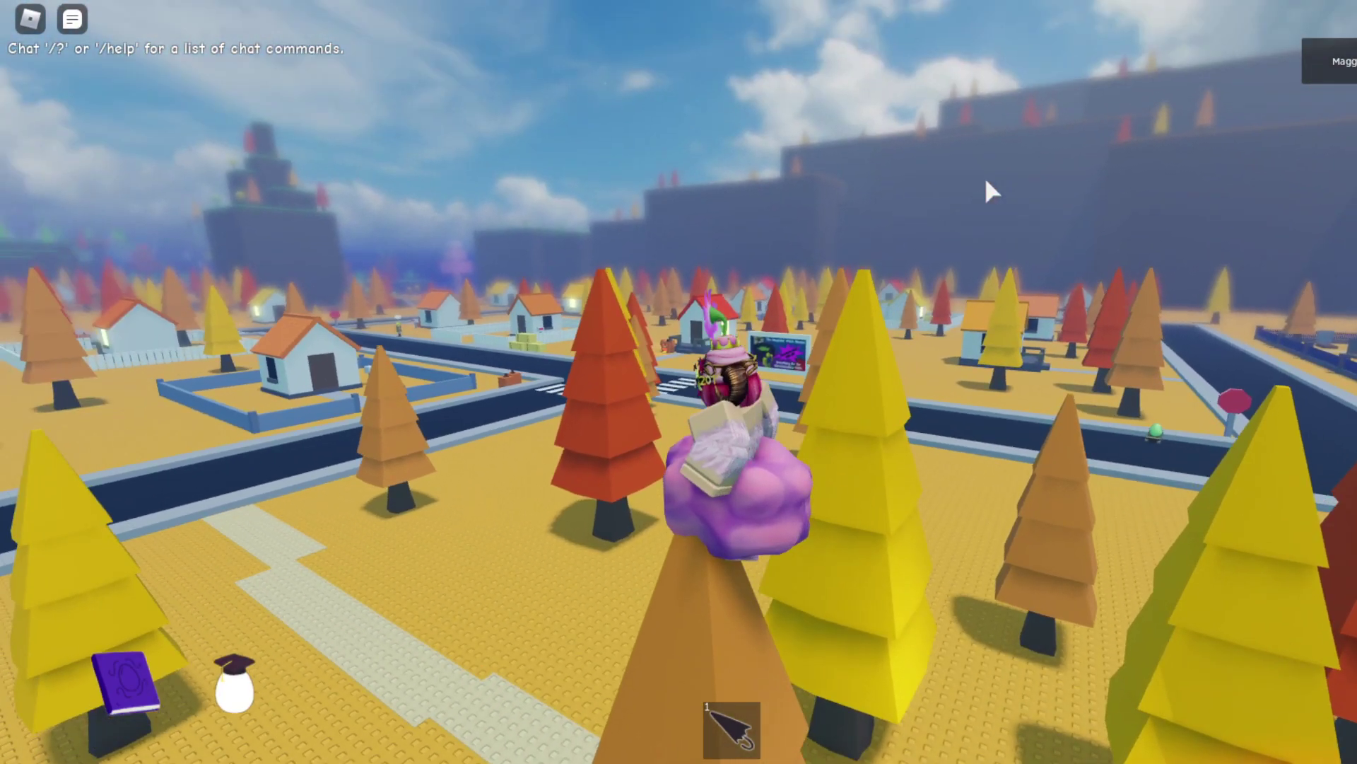
key("w")
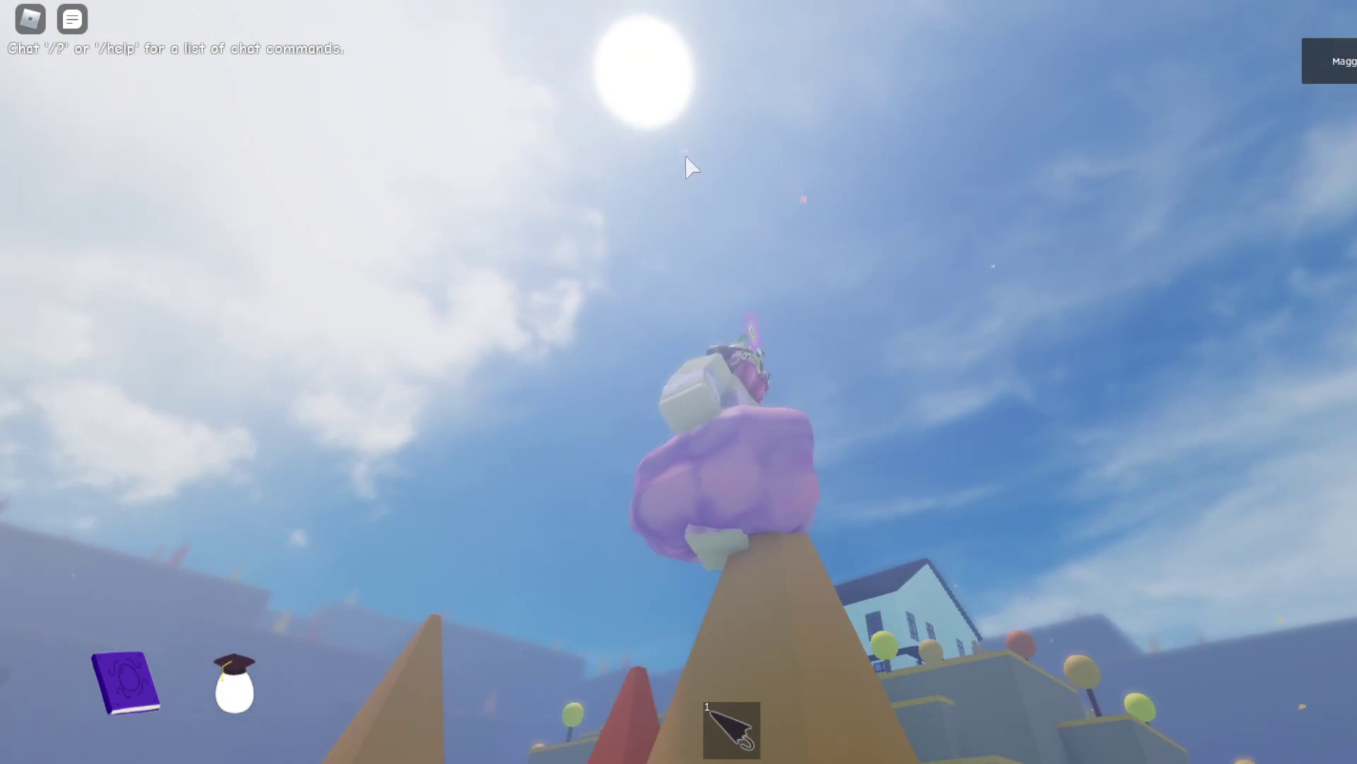
left_click(71, 19)
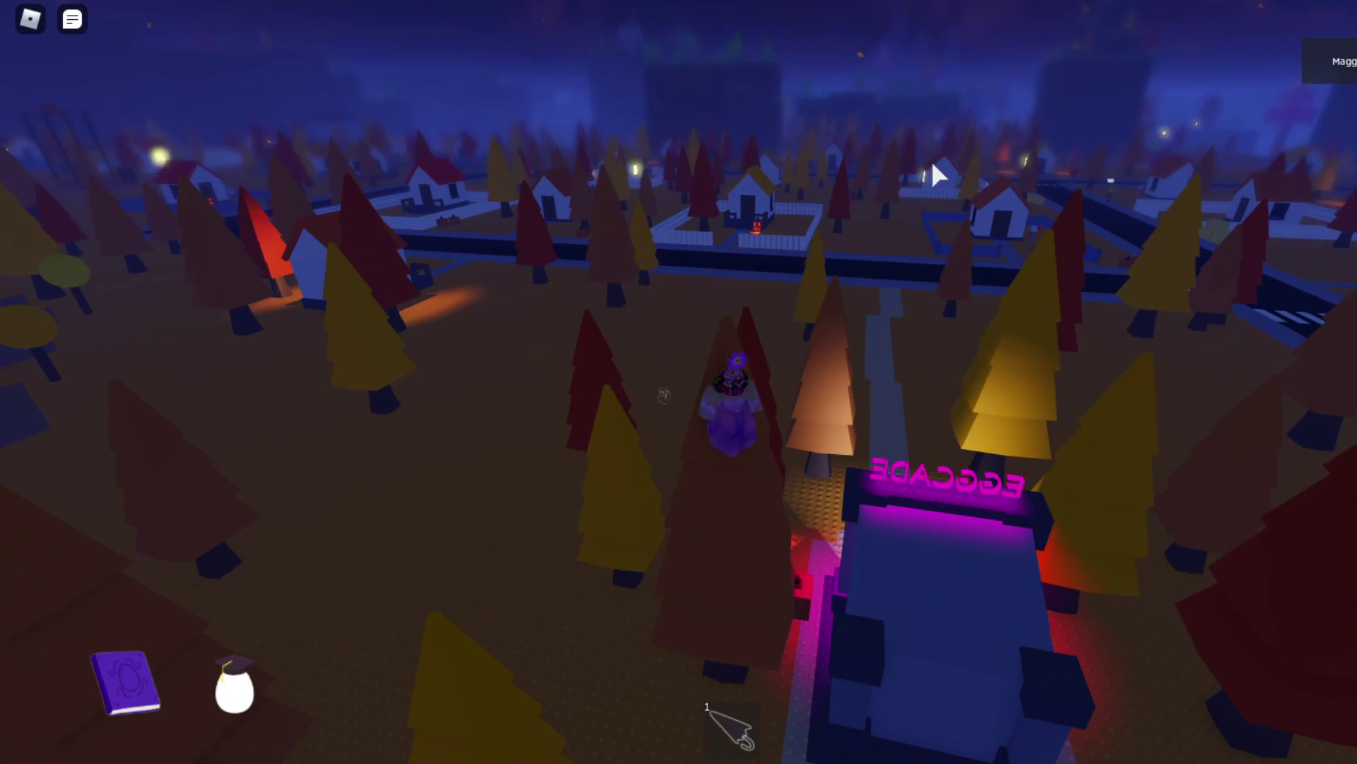
Walk through the night town past the glowing house and round tree.
right_click(1281, 281)
key("1")
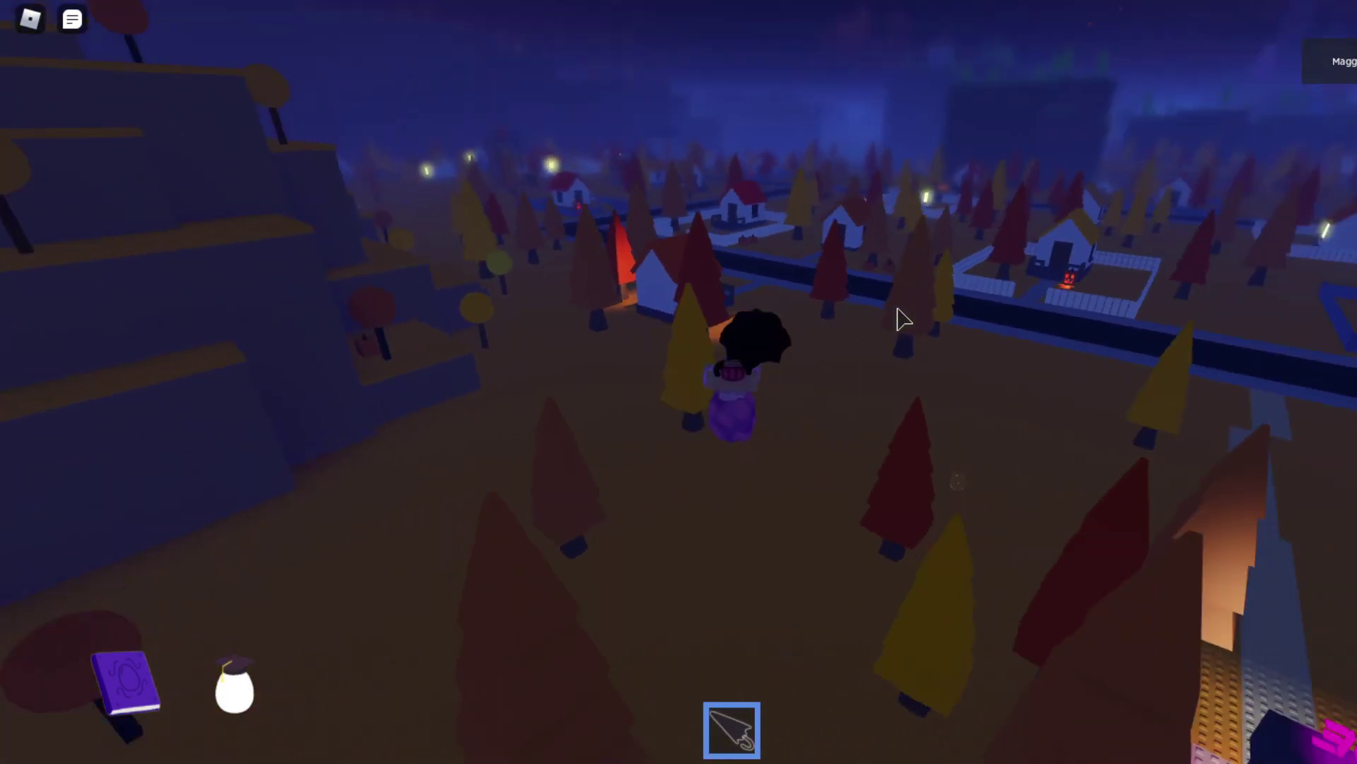
key("w")
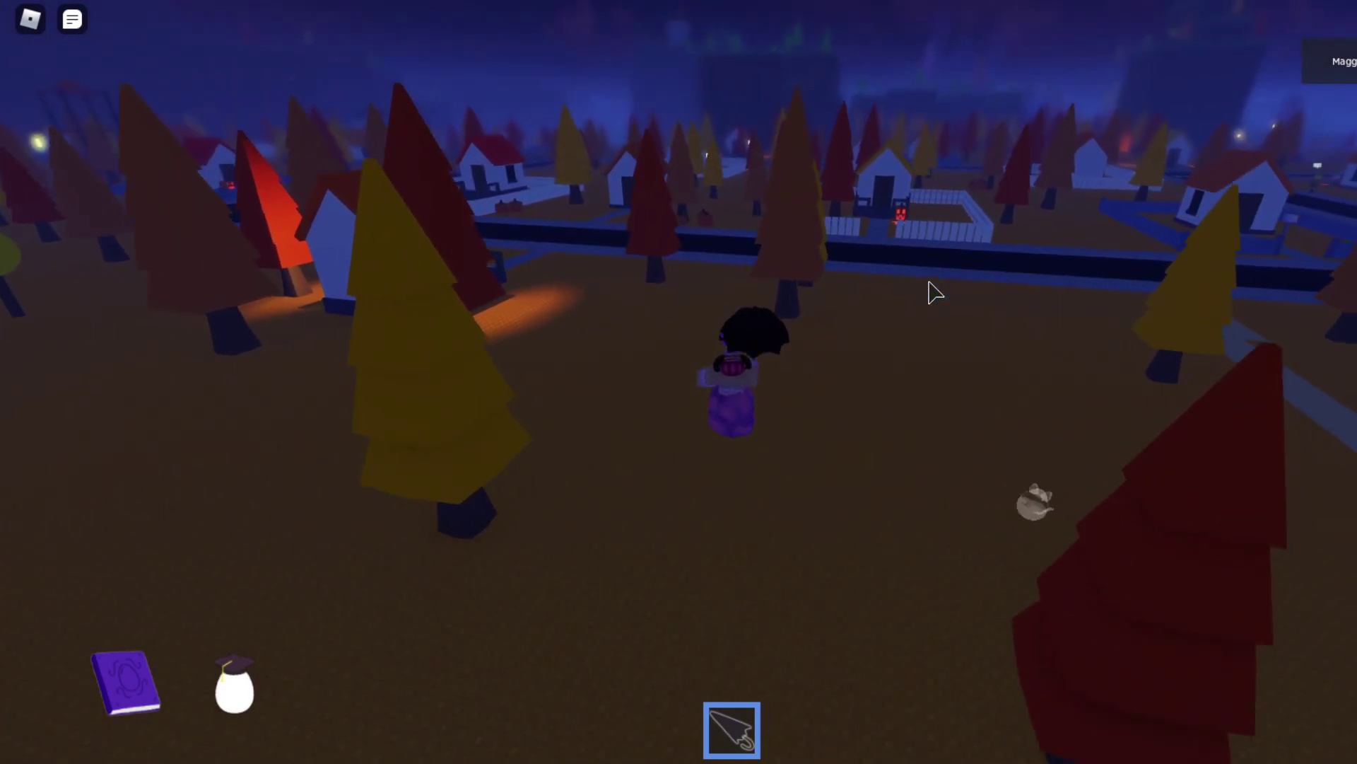
key("1")
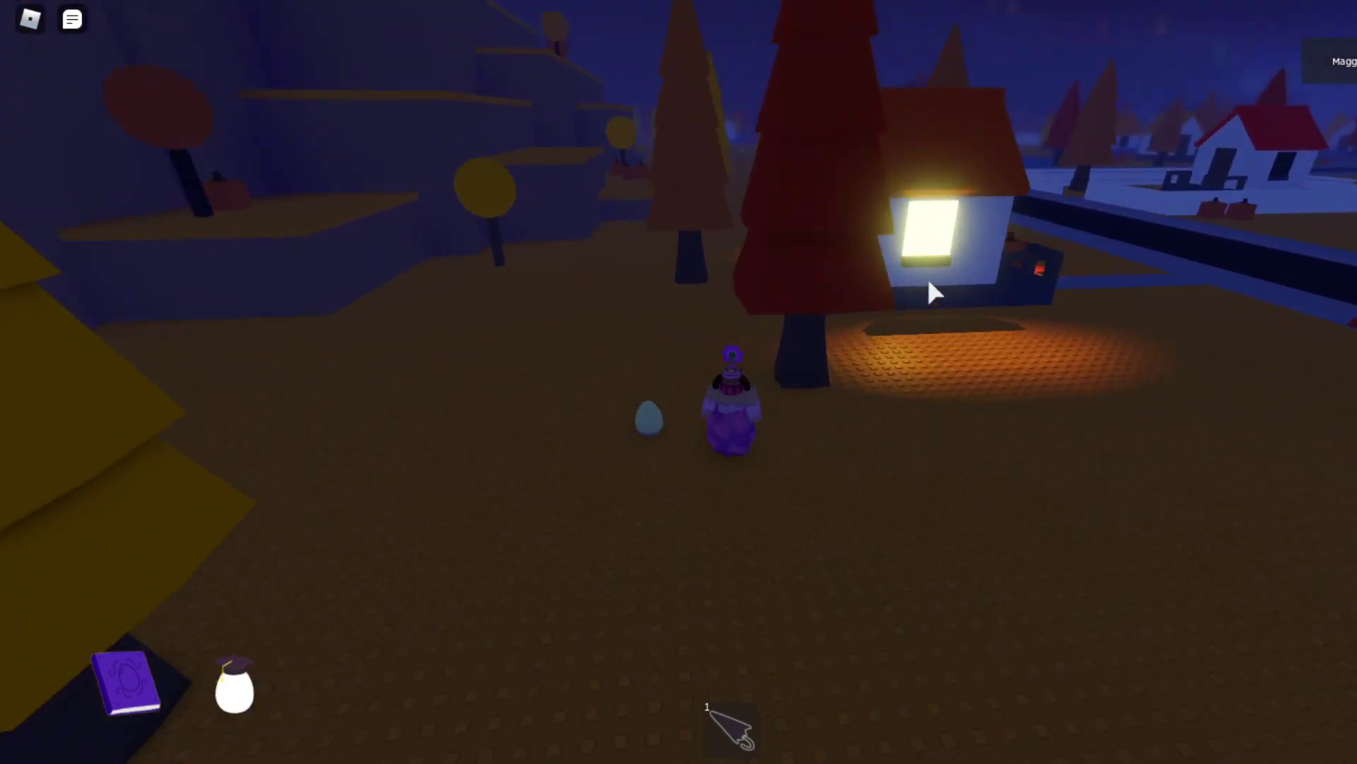
key("w")
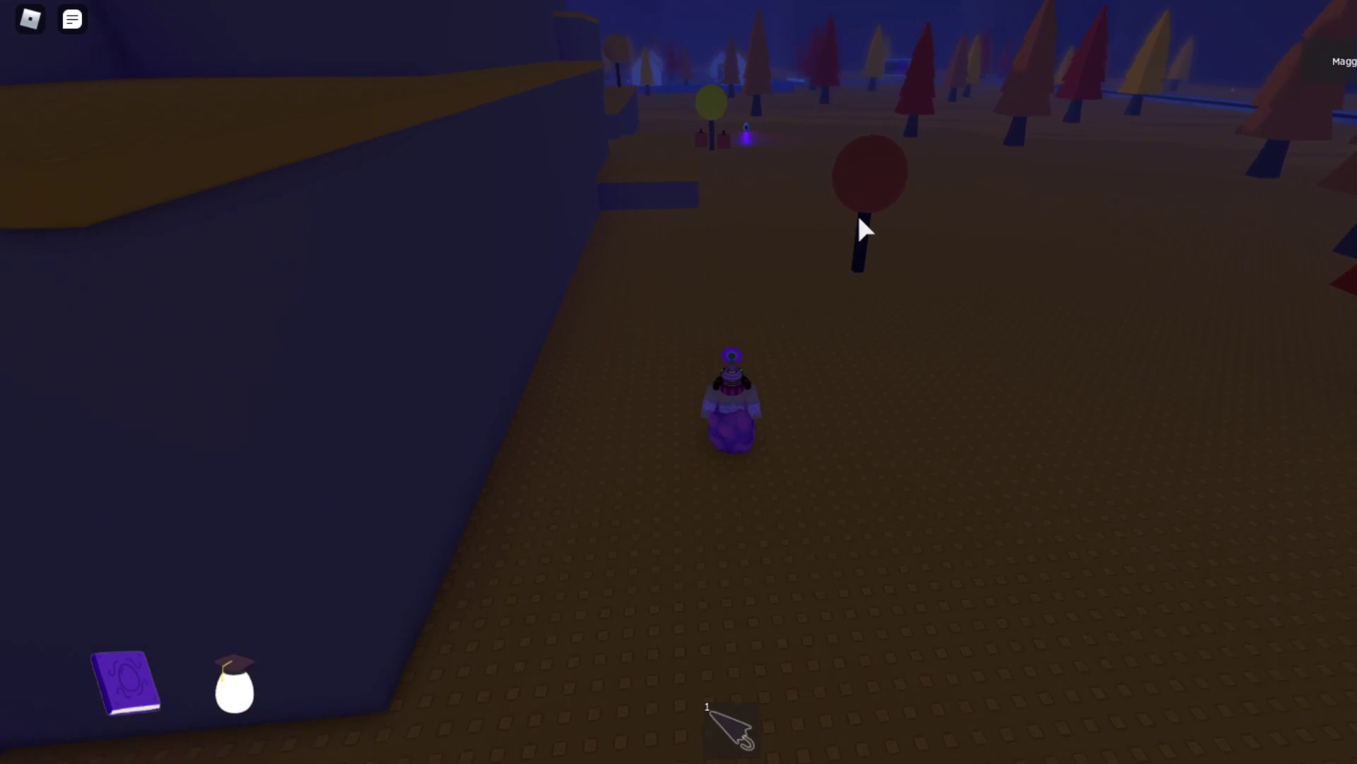
Reach the glowing purple spot and tilt the camera down onto the egg.
key("w")
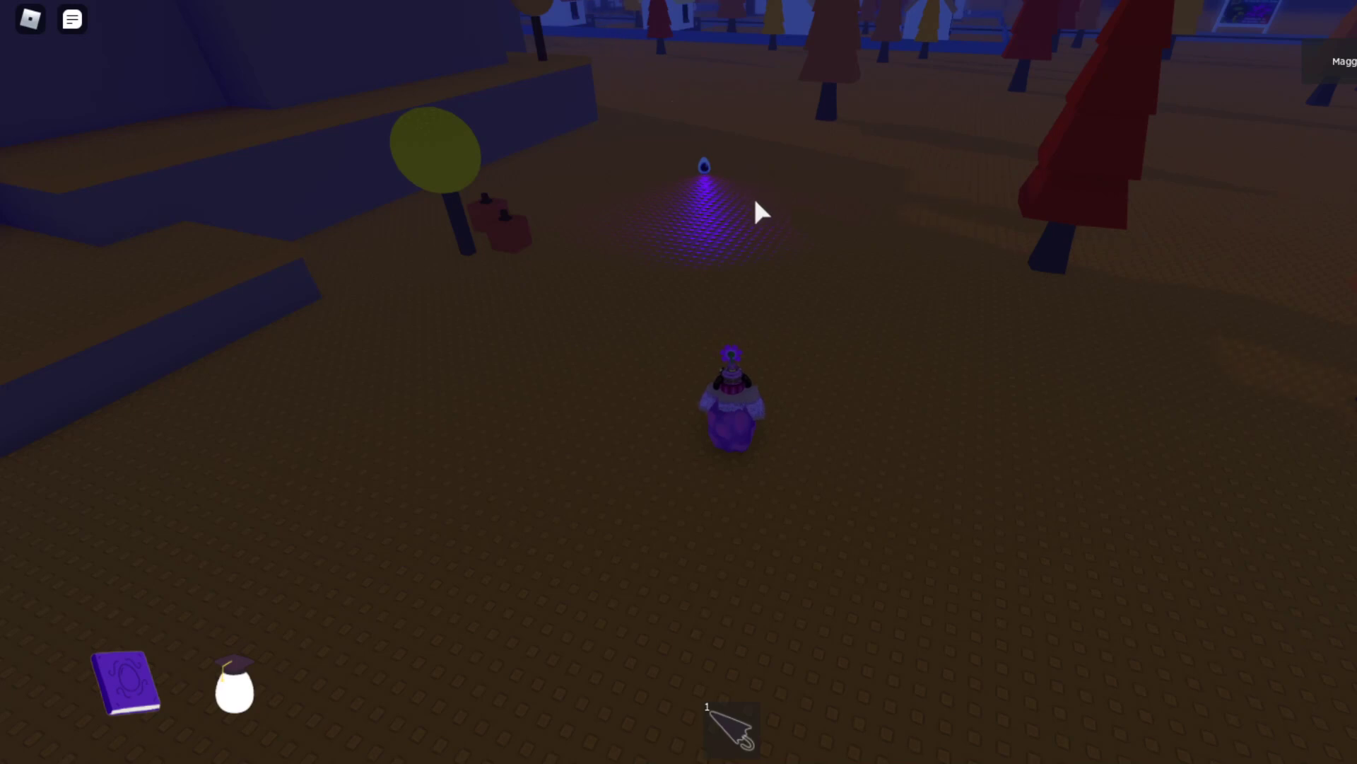
key("w")
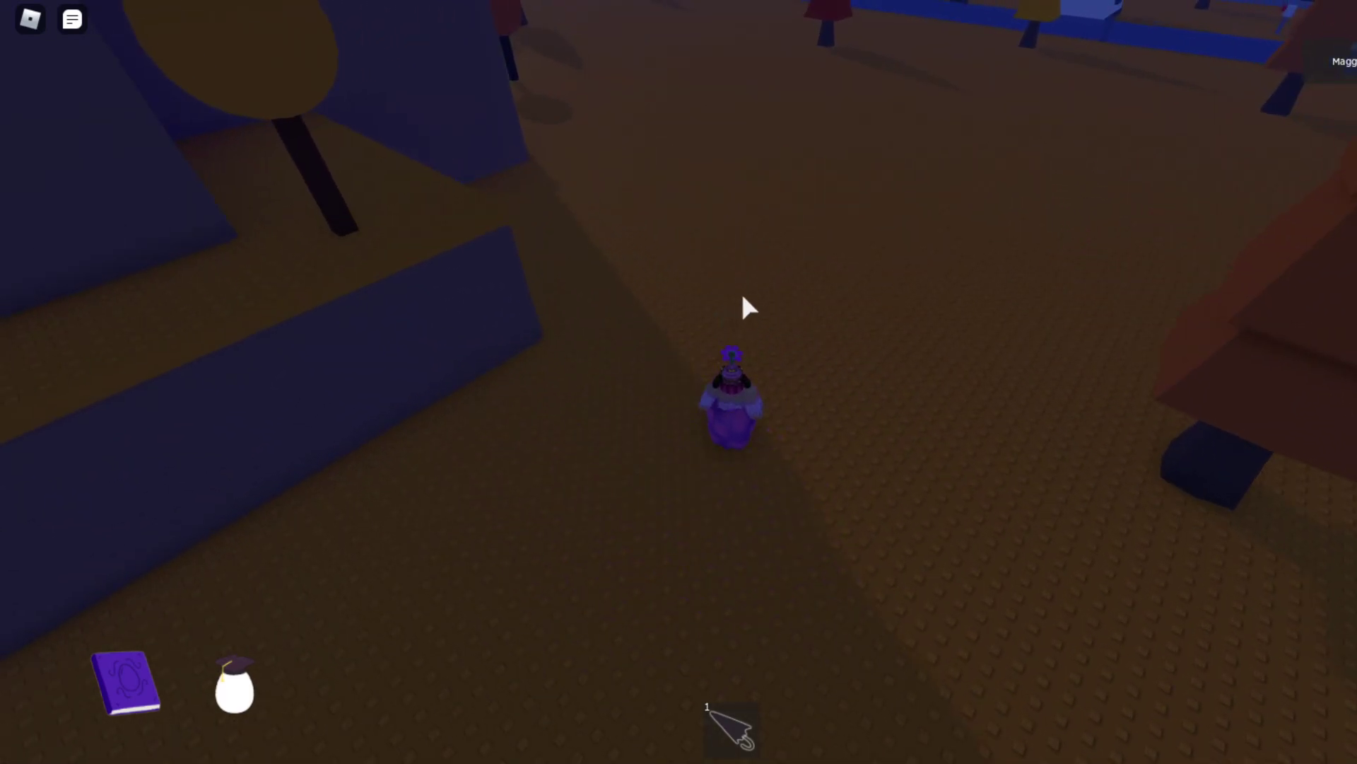
right_click(740, 290)
left_click_drag(666, 277, 762, 354)
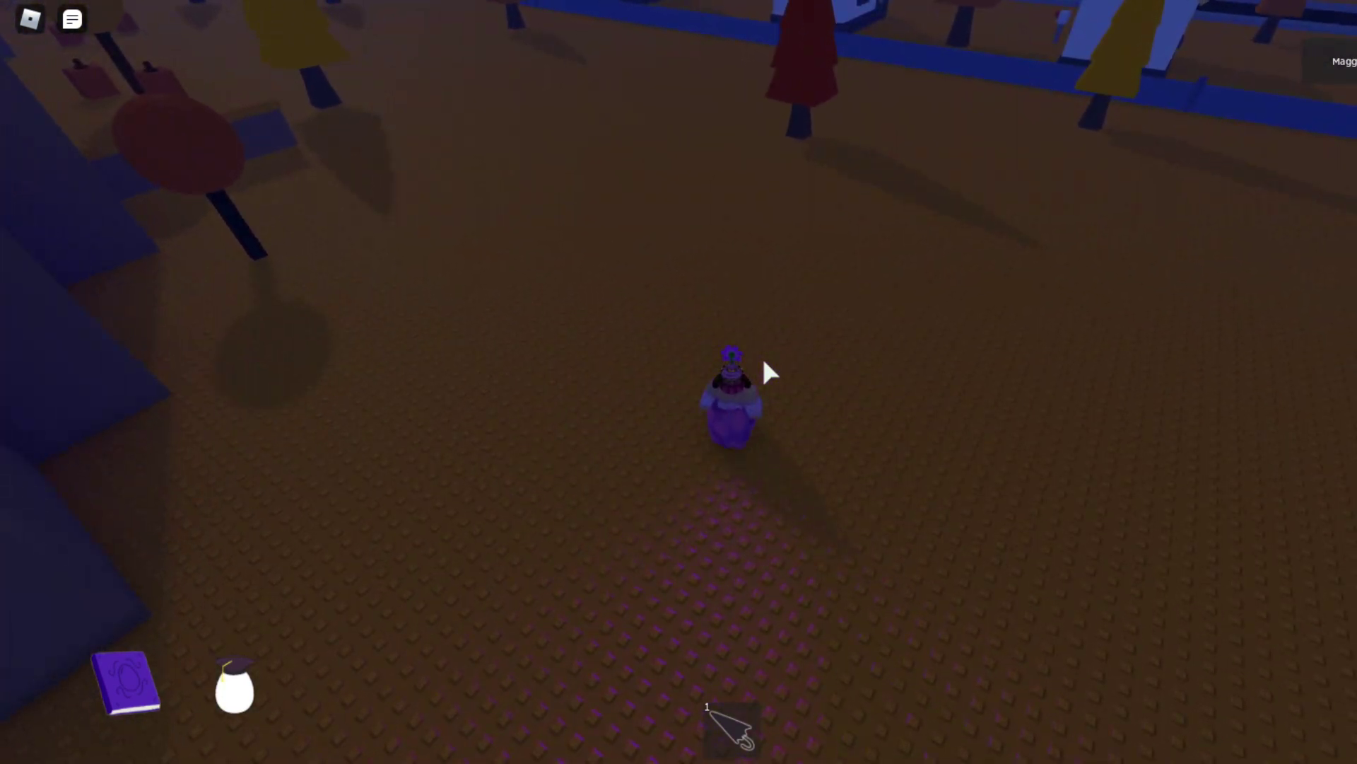
Collect the Eyegg, then rotate the camera close to the avatar.
left_click(761, 355)
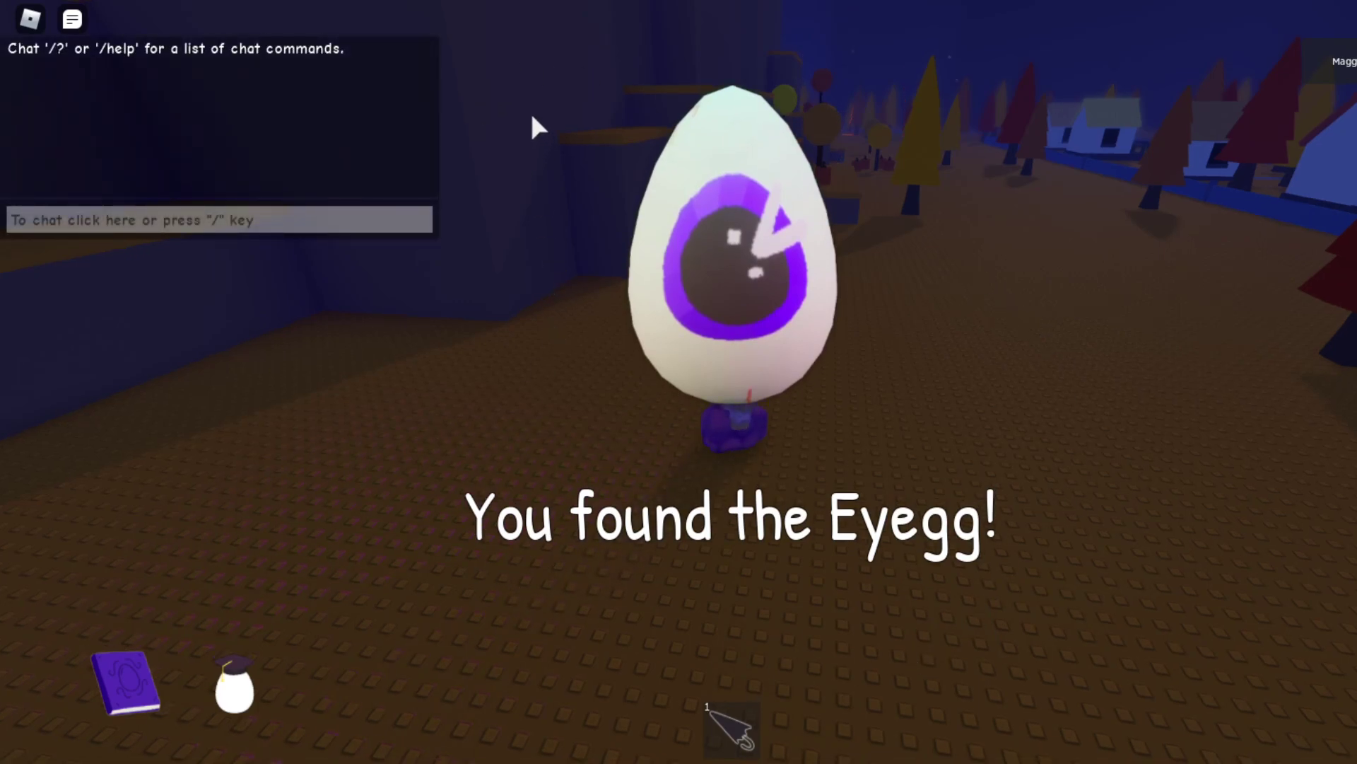
left_click_drag(991, 456, 992, 456)
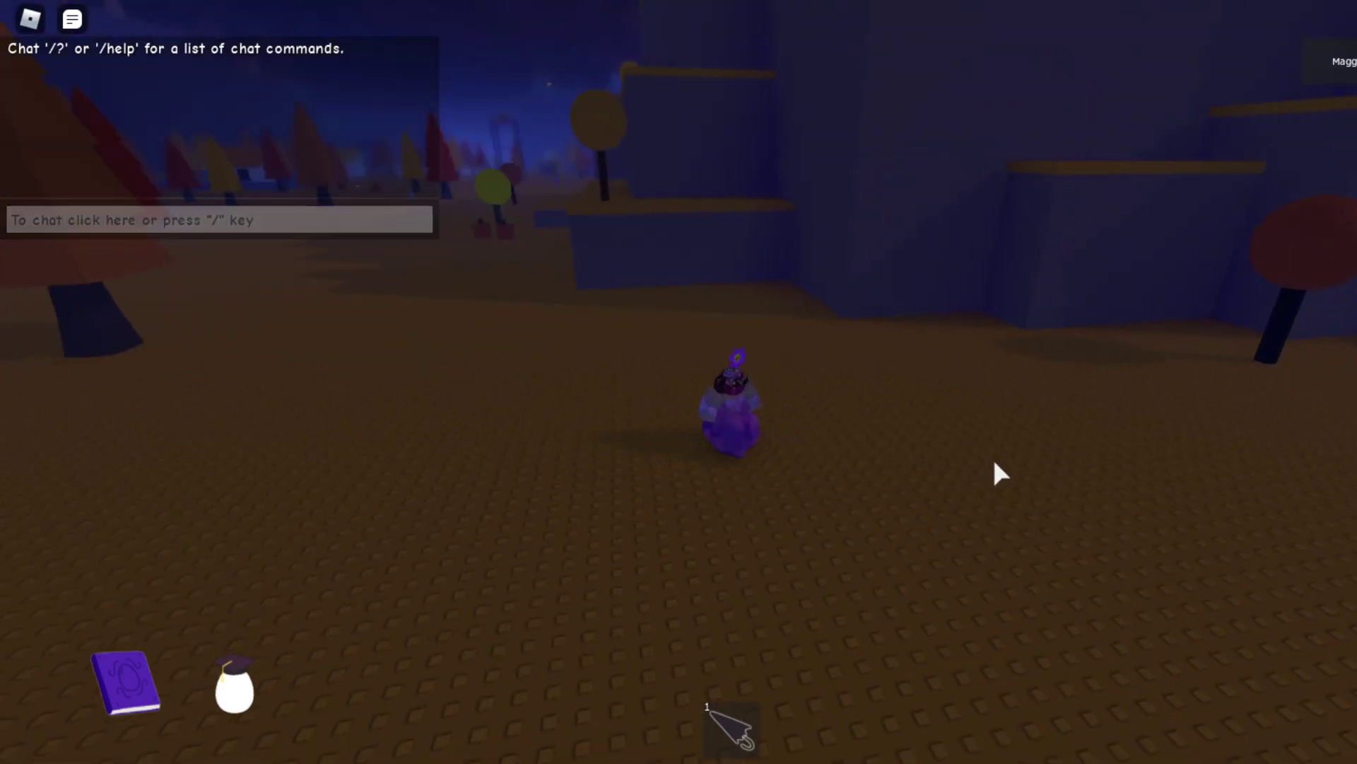
scroll(992, 456, "up", 3)
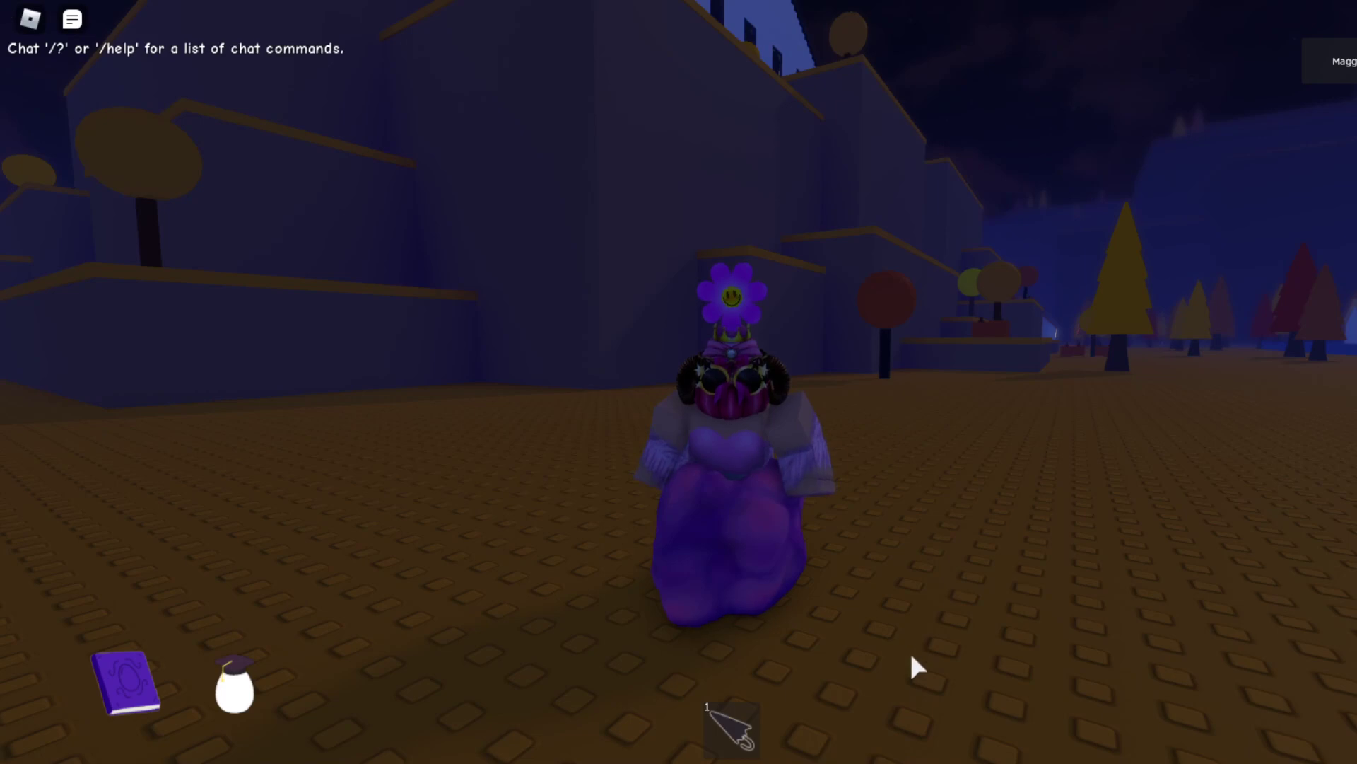